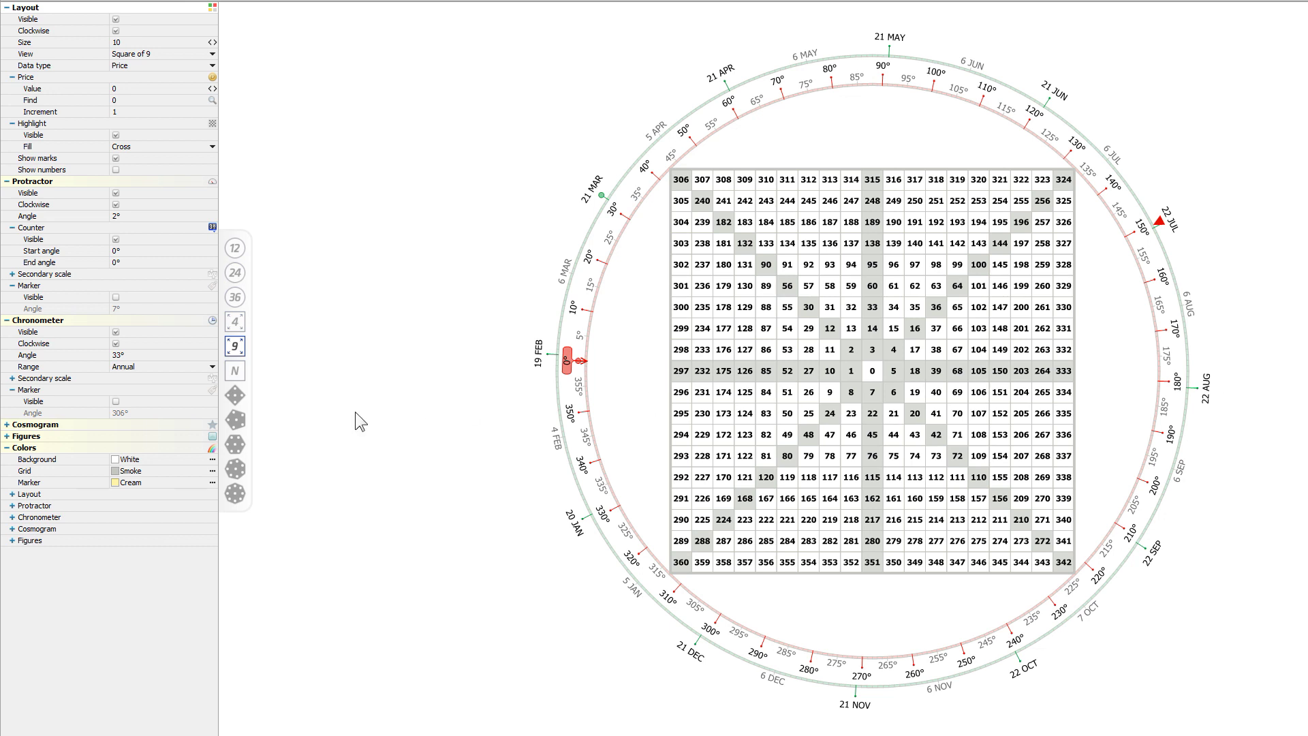
# Compare the Hexagon and Square of 9 layout views by alternating between them, finishing on Hexagon
pyautogui.click(239, 448)
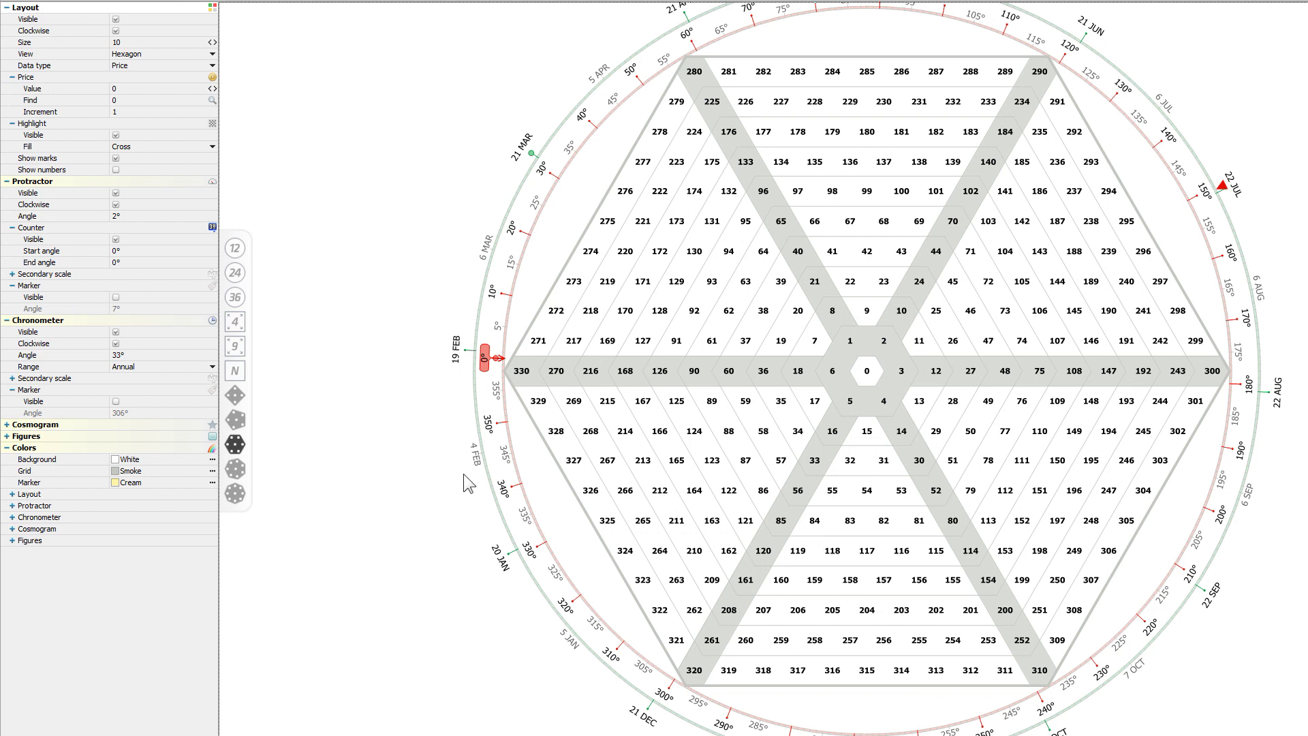
pyautogui.click(234, 346)
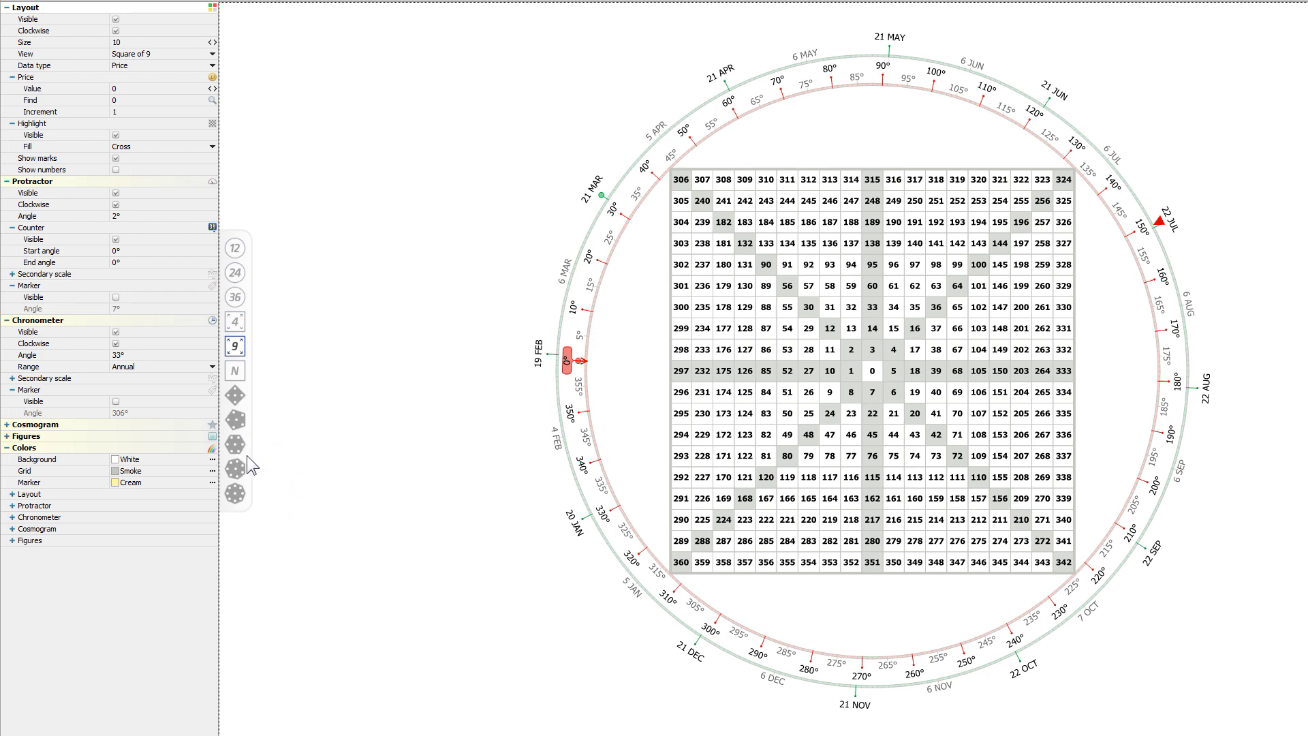
pyautogui.click(235, 445)
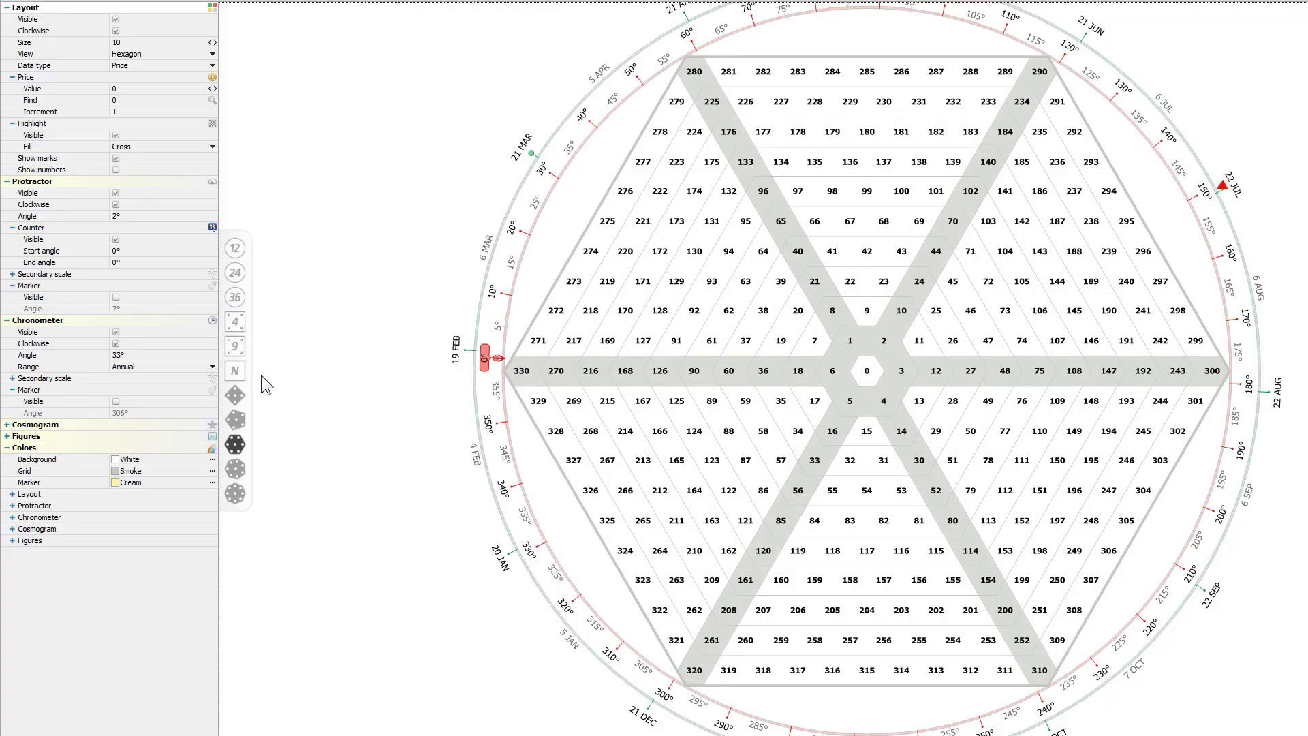
pyautogui.click(232, 349)
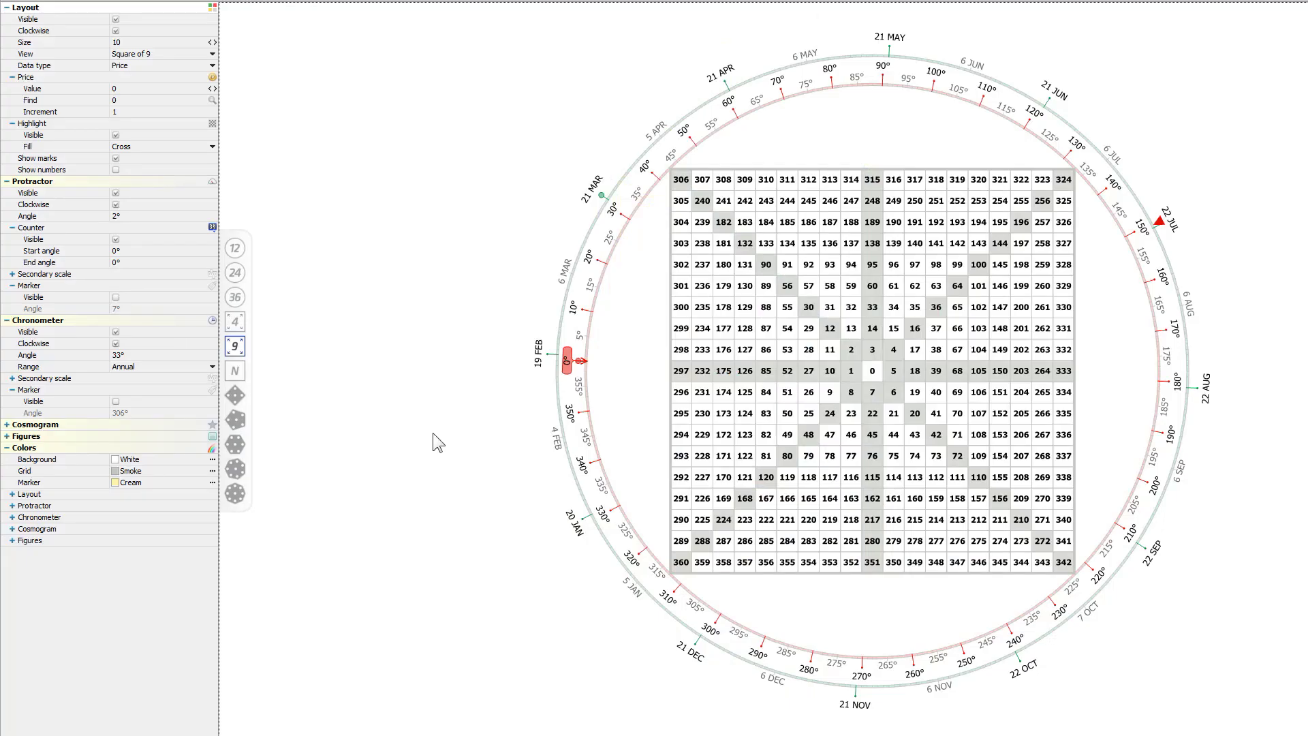
pyautogui.click(235, 444)
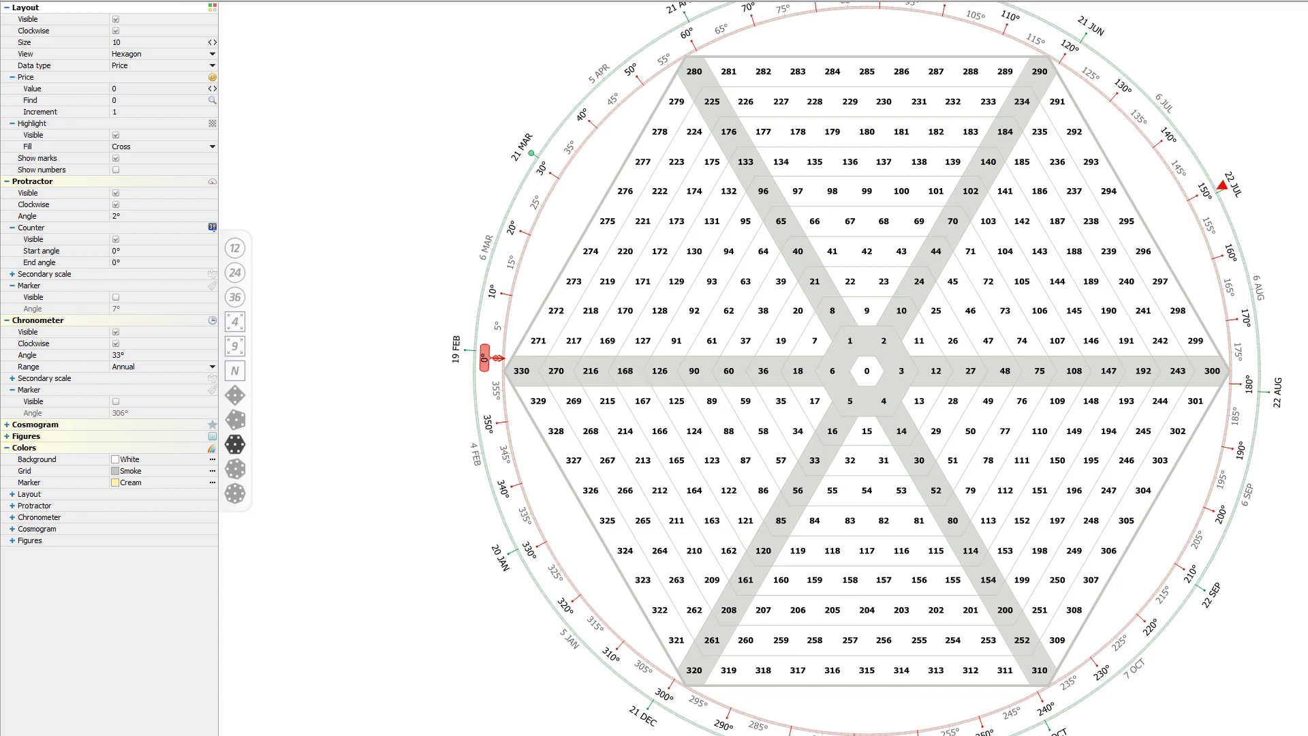
# Switch to the Calculator, divide 168 by 24, and put the calculator away to reveal the hexagon chart
pyautogui.moveTo(1043, 311); pyautogui.dragTo(482, 412)
pyautogui.write('168')
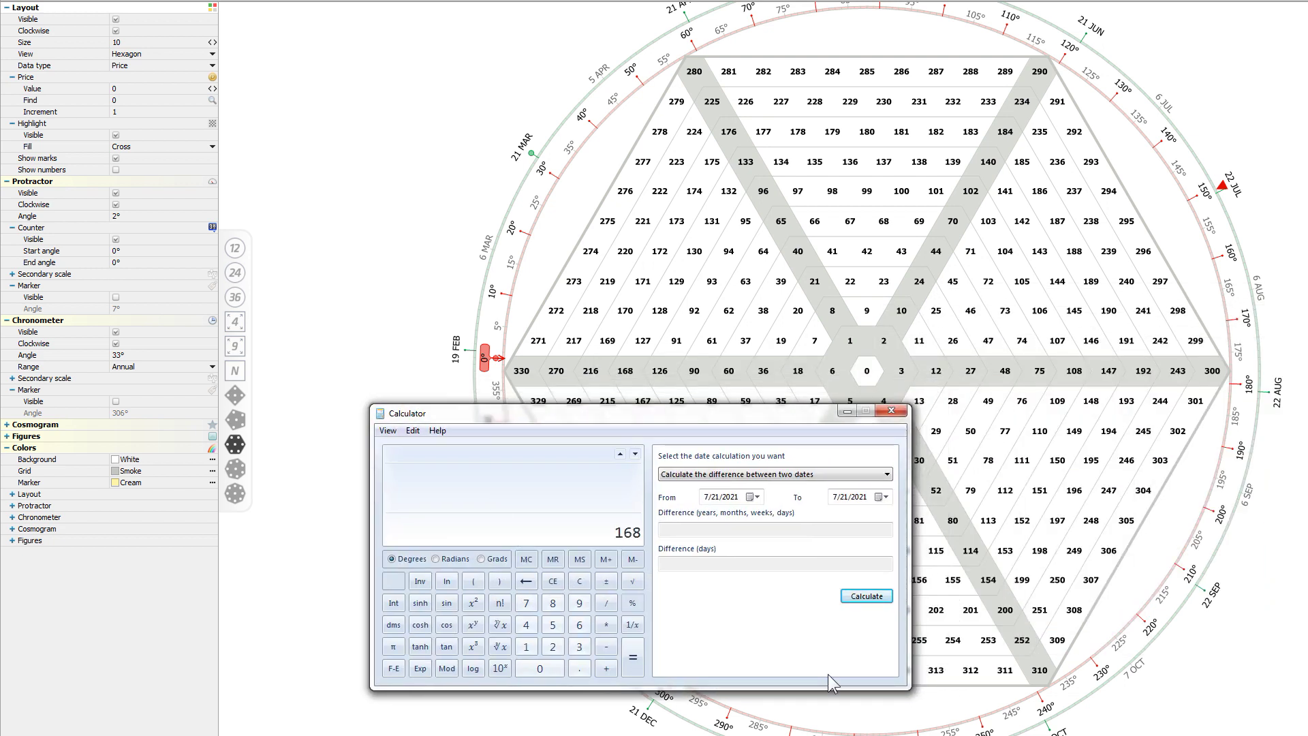
pyautogui.write(' / 24')
pyautogui.press('Return')
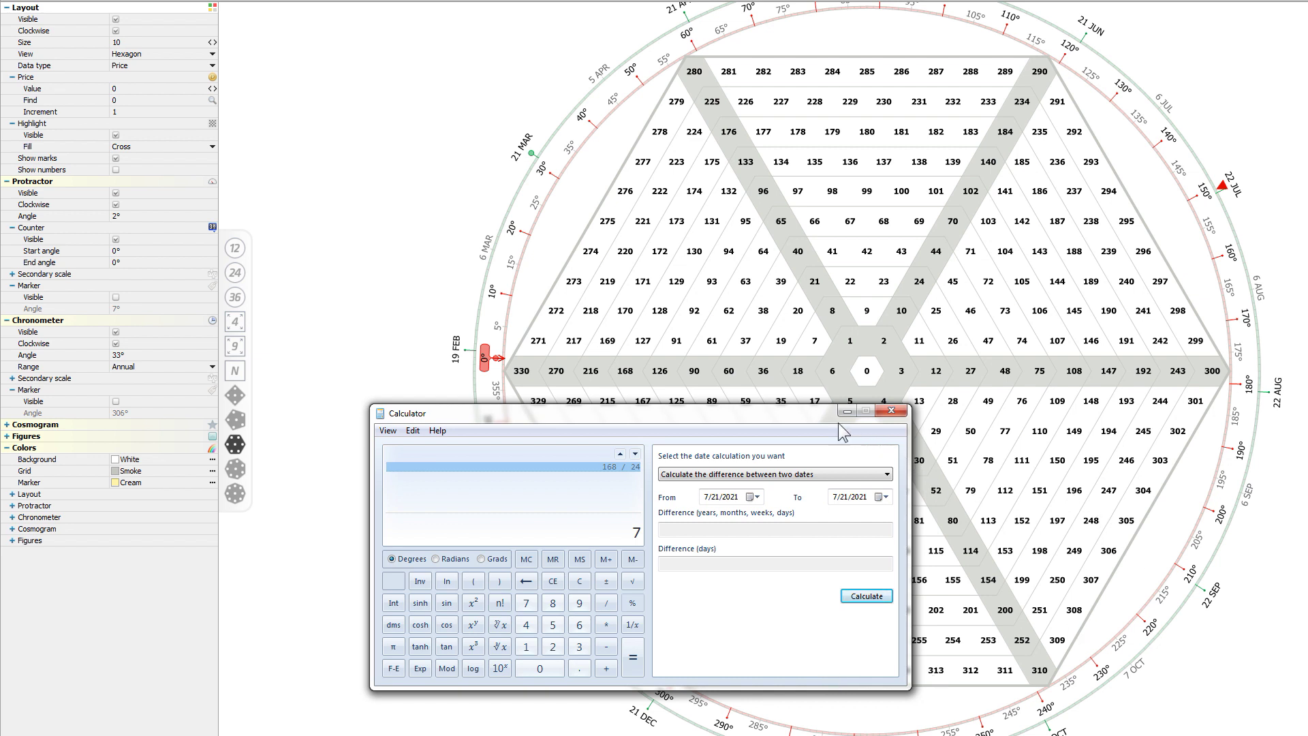
pyautogui.click(891, 410)
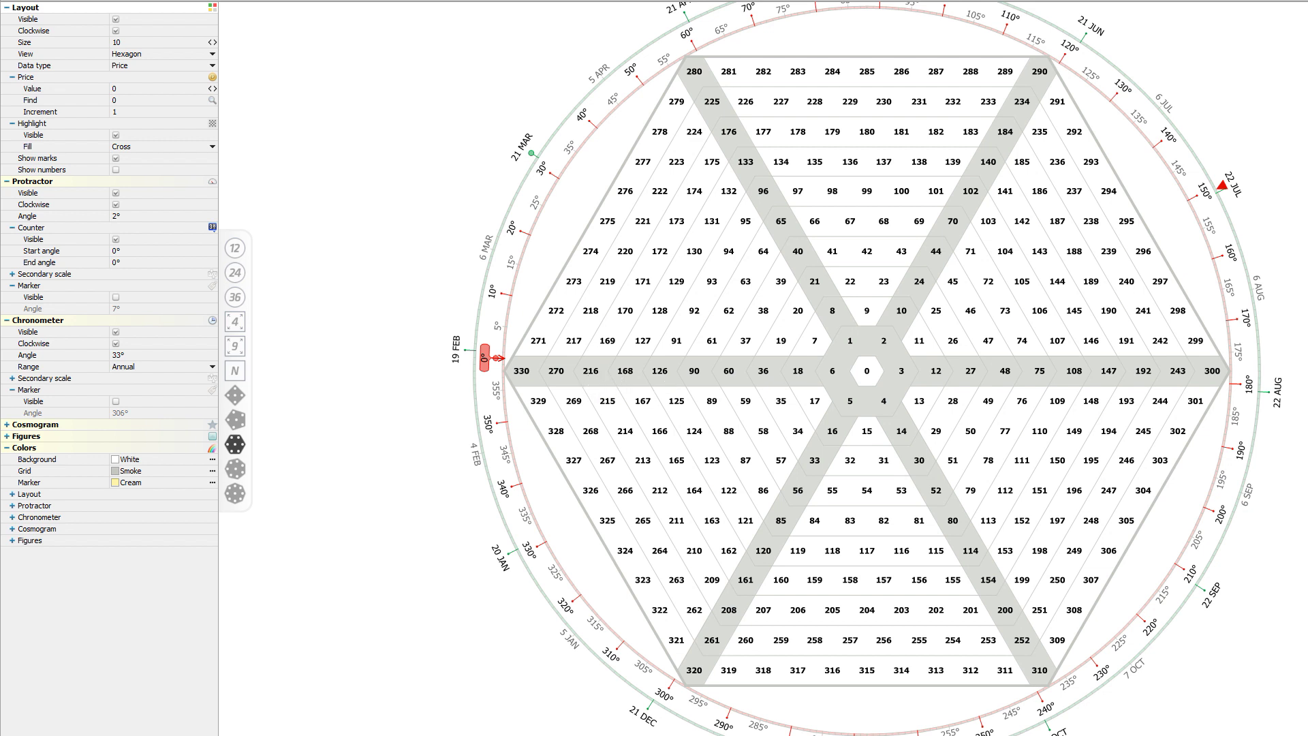
# Bring the Calculator back, divide 27.32 by 1, and multiply the result by 8
pyautogui.hotkey('alt', 'Tab')
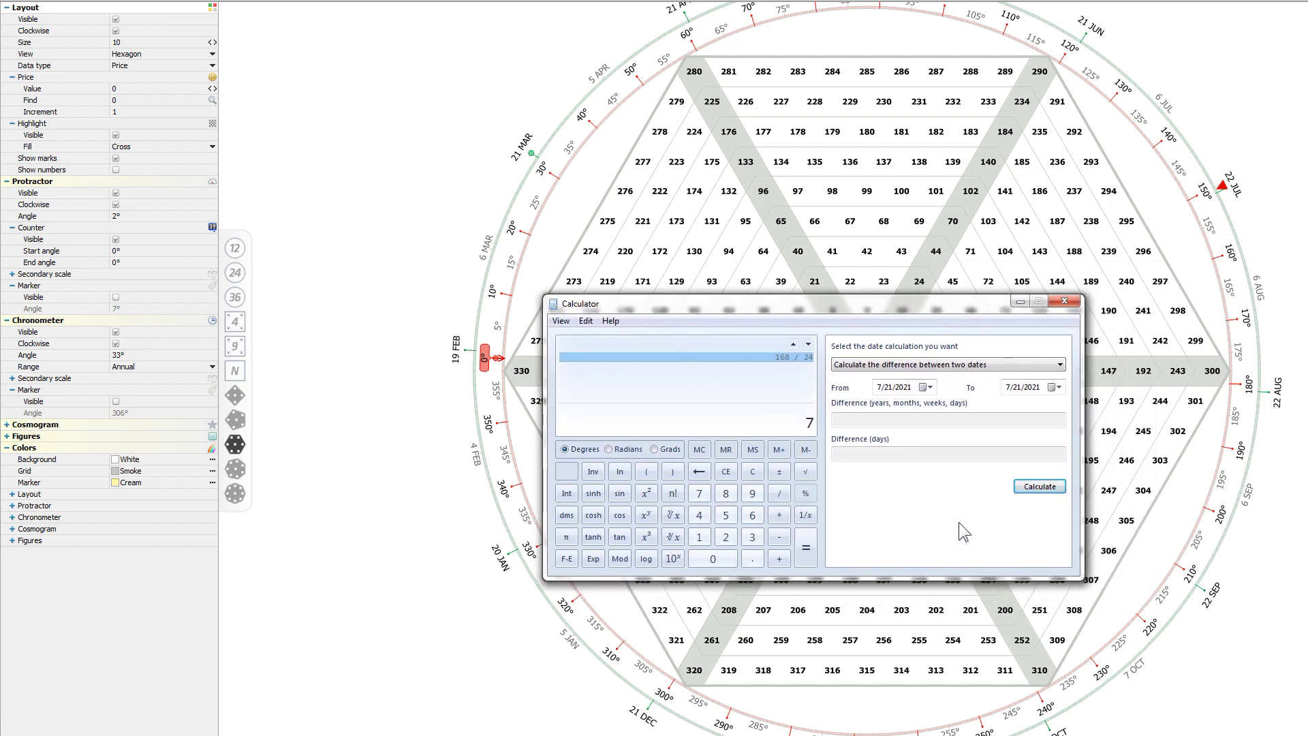
pyautogui.write('216')
pyautogui.press('Escape')
pyautogui.write('27.32')
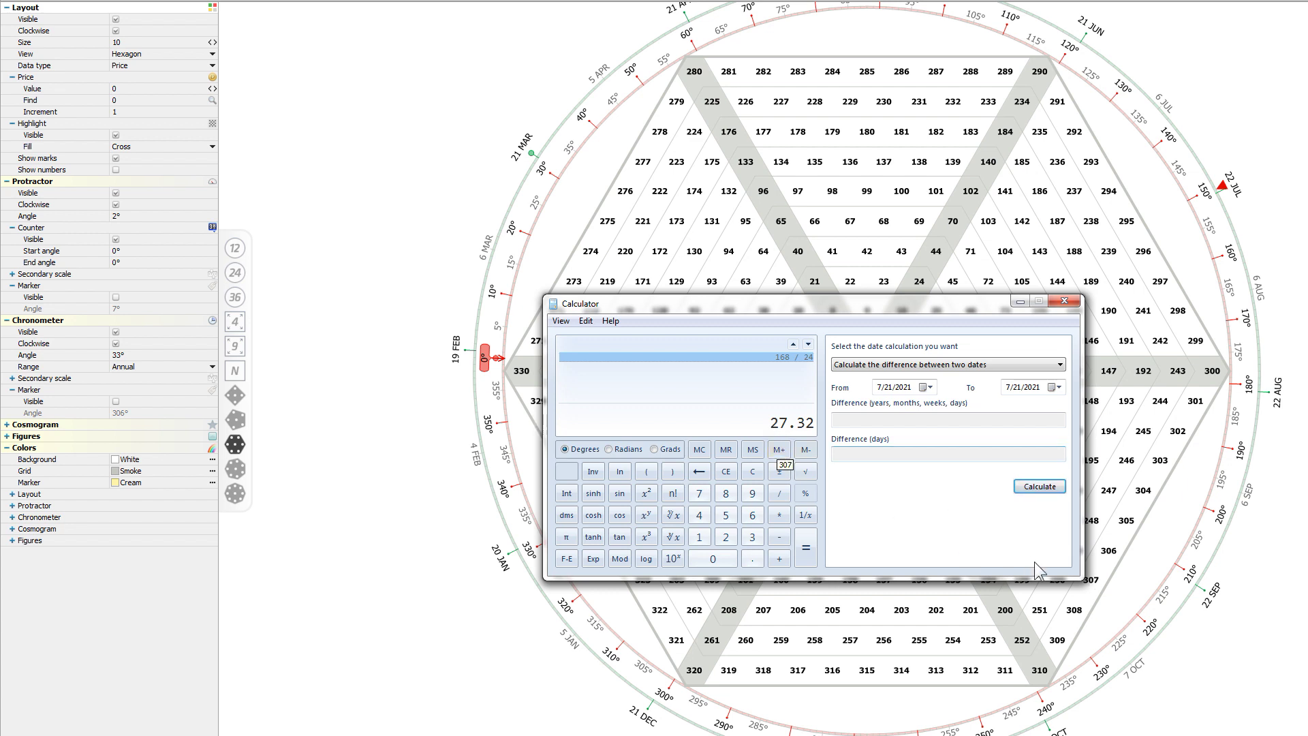
pyautogui.press('/')
pyautogui.press('1')
pyautogui.press('Return')
pyautogui.press('*')
pyautogui.press('8')
pyautogui.press('Return')
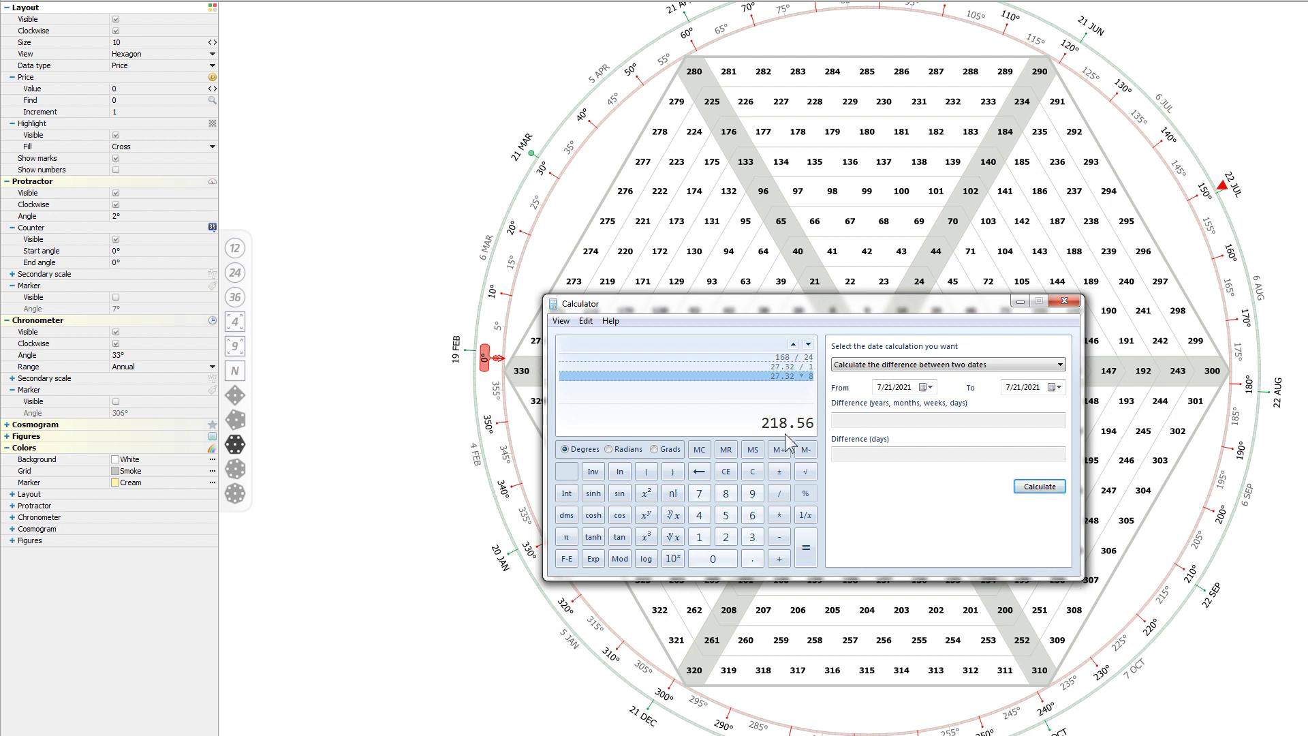
# Move the calculator clear of the hexagon's centre and multiply 27 by 8
pyautogui.moveTo(873, 304); pyautogui.dragTo(1251, 391)
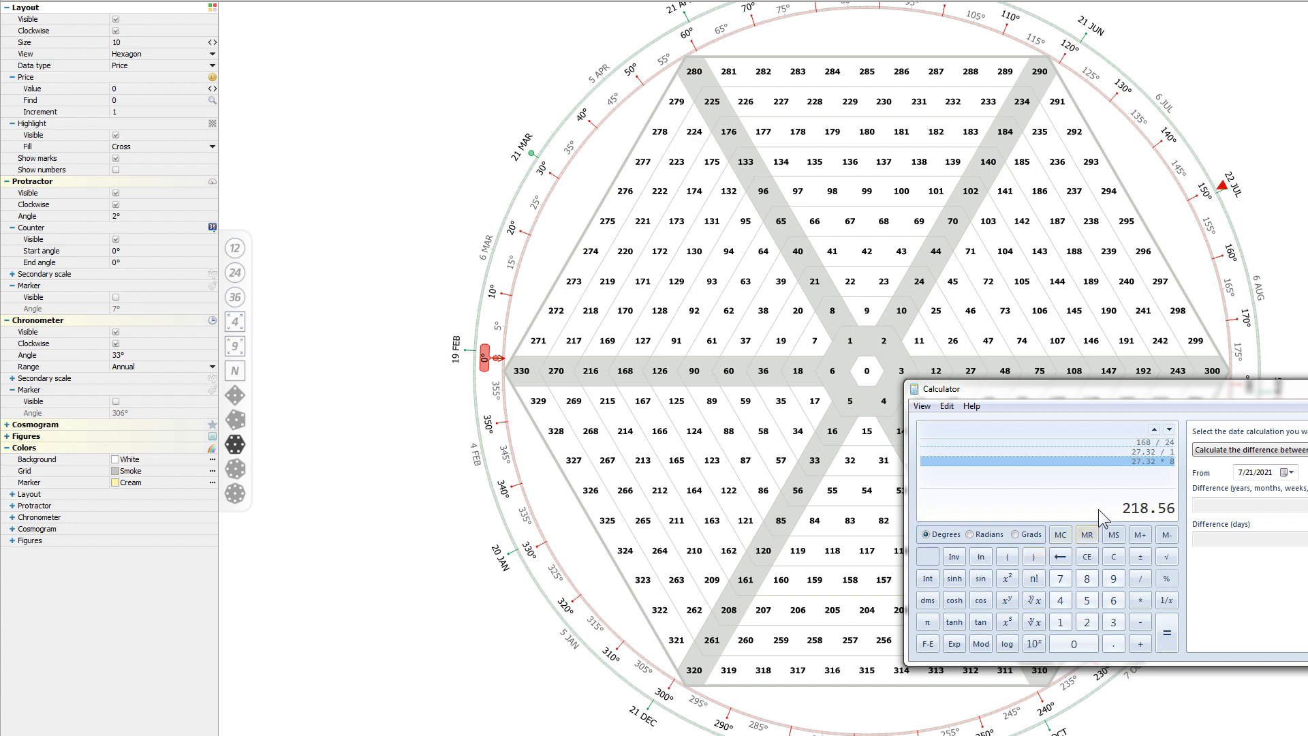
pyautogui.write('27 * 8')
pyautogui.press('Return')
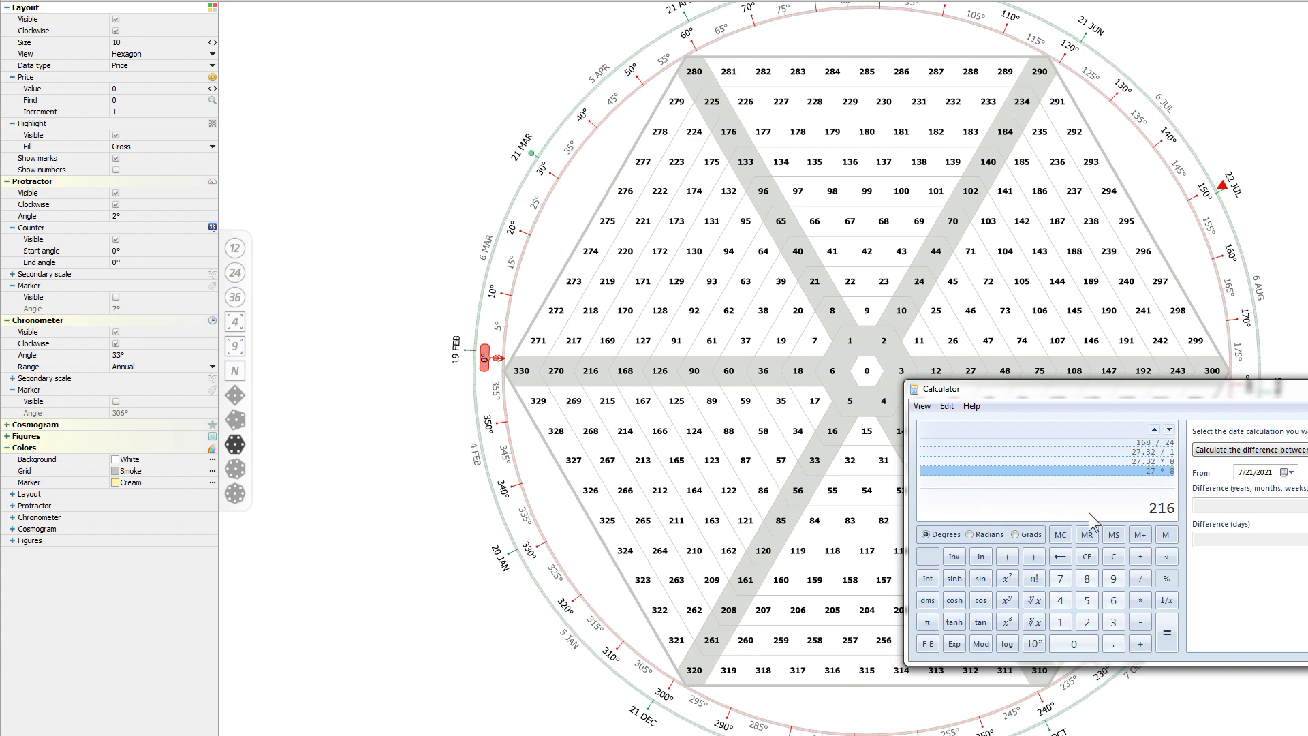
# Calculate 168 divided by 7 twice, followed by 216 divided by 8
pyautogui.write('168/7')
pyautogui.press('Return')
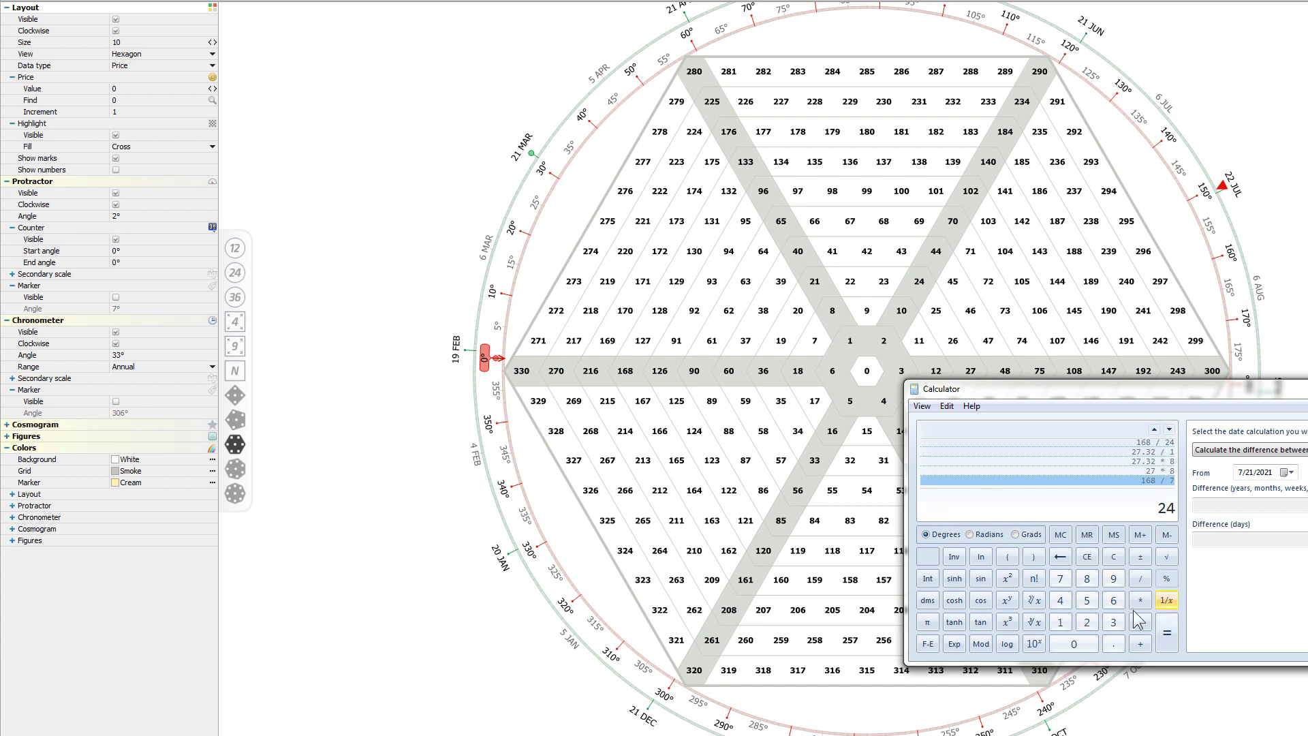
pyautogui.write('168 / ')
pyautogui.write('7')
pyautogui.press('Return')
pyautogui.write('216/8')
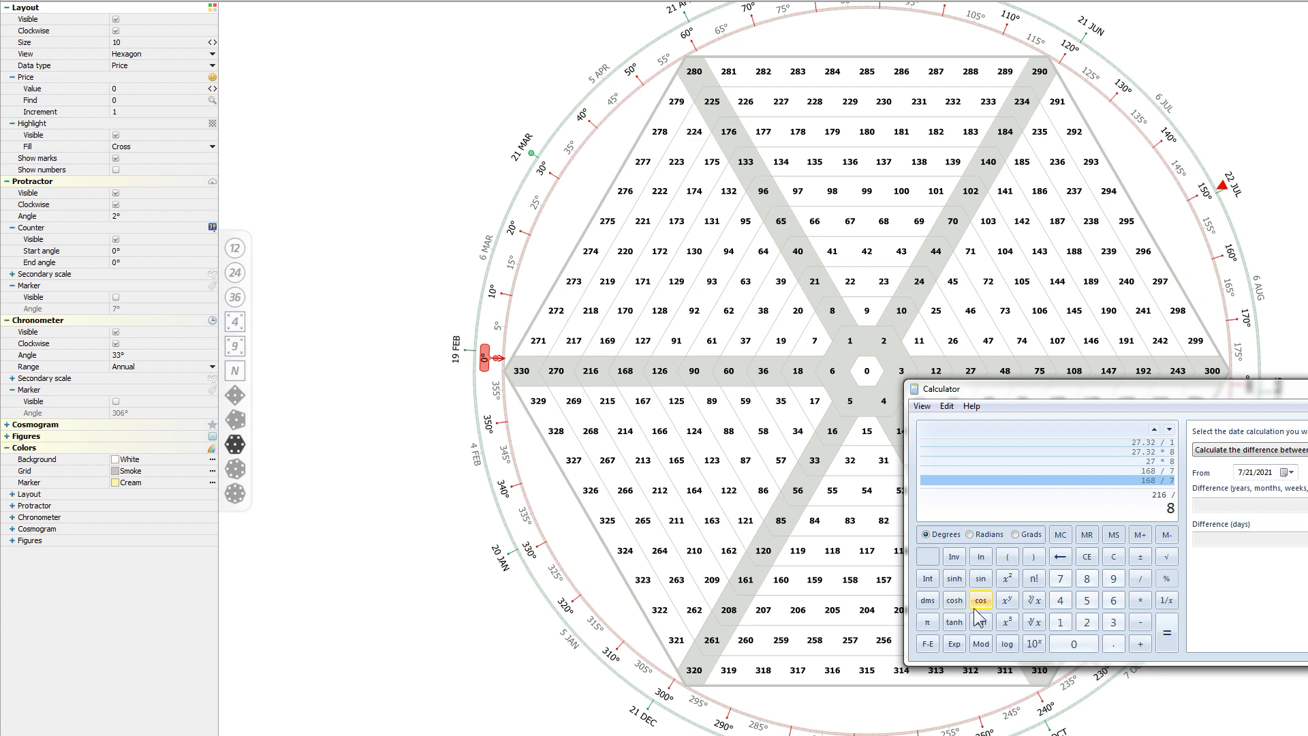
pyautogui.press('Return')
# Calculate 270 divided by 9, 330 divided by 11, and 330 divided by 10
pyautogui.write('270')
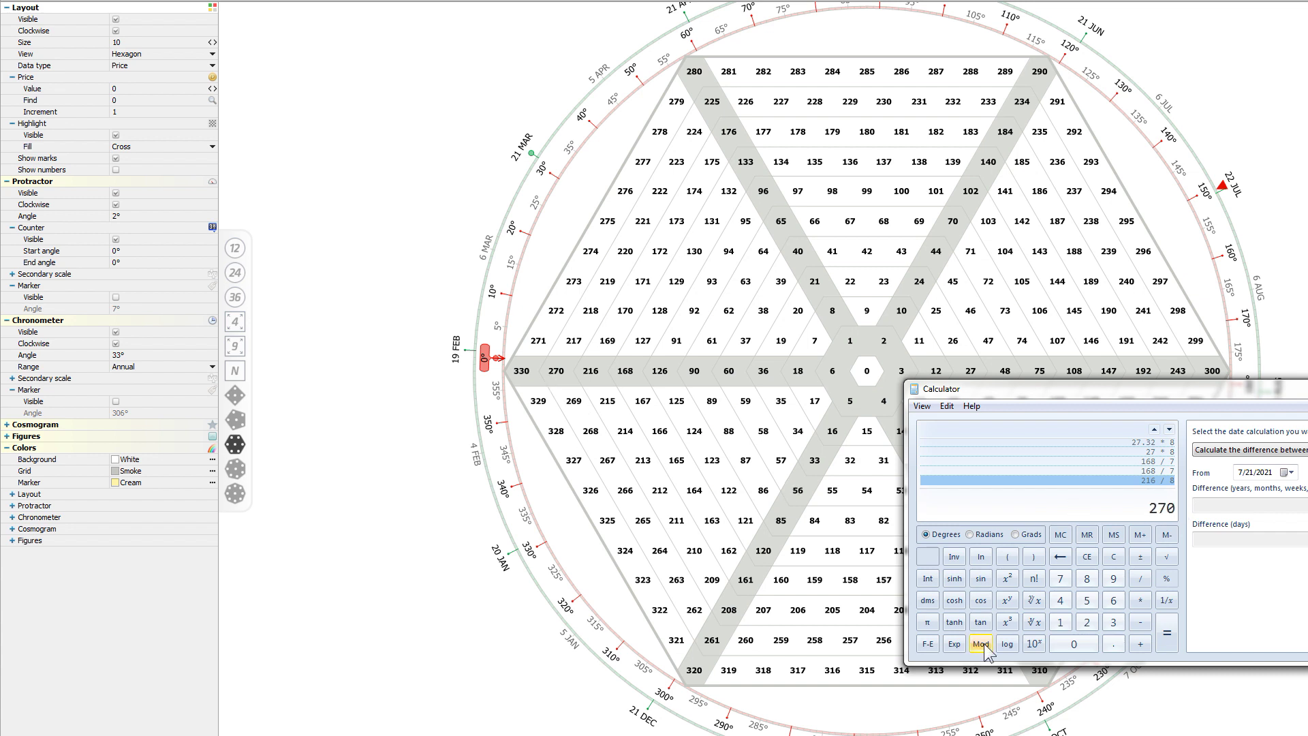
pyautogui.write(' / 9')
pyautogui.press('Return')
pyautogui.write('330/11')
pyautogui.press('Return')
pyautogui.write('330/10')
pyautogui.press('Return')
# Divide 124 by 5, add 3 to the quotient, and multiply that sum by 6
pyautogui.write('124')
pyautogui.write('/5')
pyautogui.press('Return')
pyautogui.write('+3')
pyautogui.press('Return')
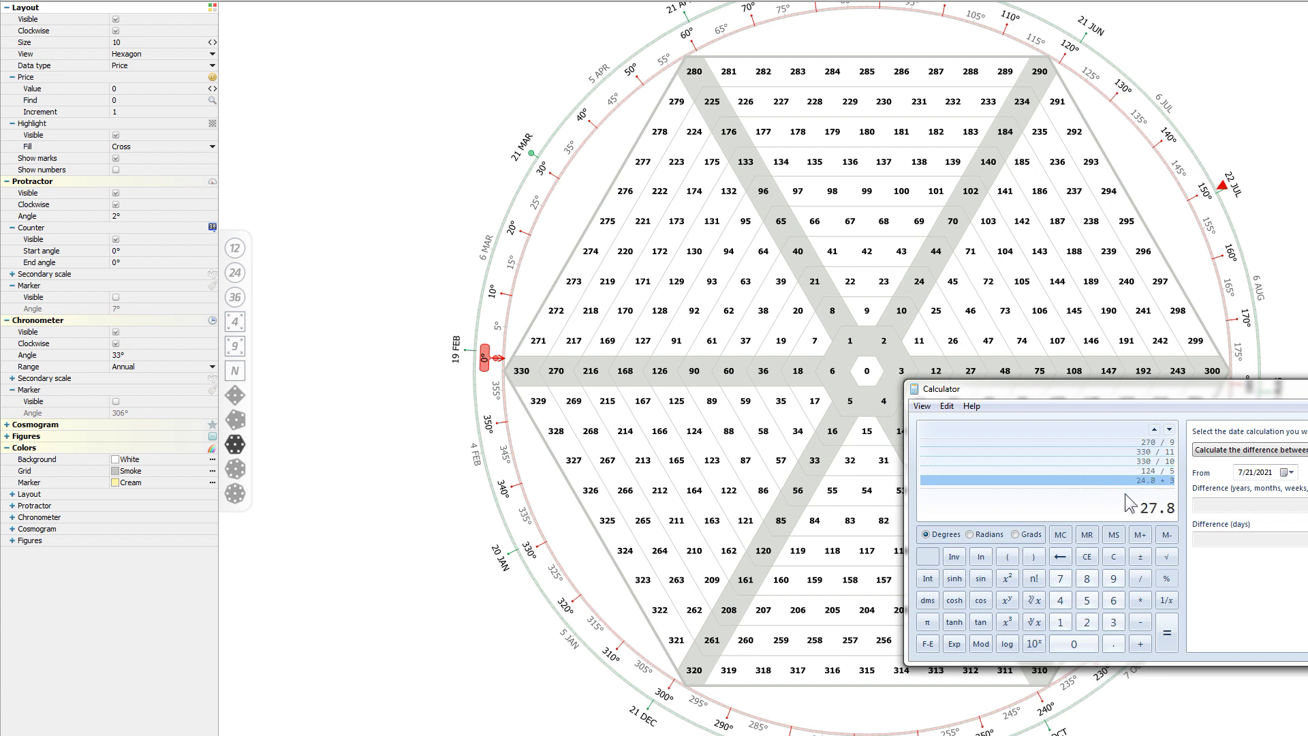
pyautogui.write('* 6')
pyautogui.press('Return')
# Divide 88 by 5, subtract 3, multiply the result by 4, and return to the hexagon chart
pyautogui.write('88 / 5')
pyautogui.press('Return')
pyautogui.write('-3')
pyautogui.press('Return')
pyautogui.write('*4')
pyautogui.press('Return')
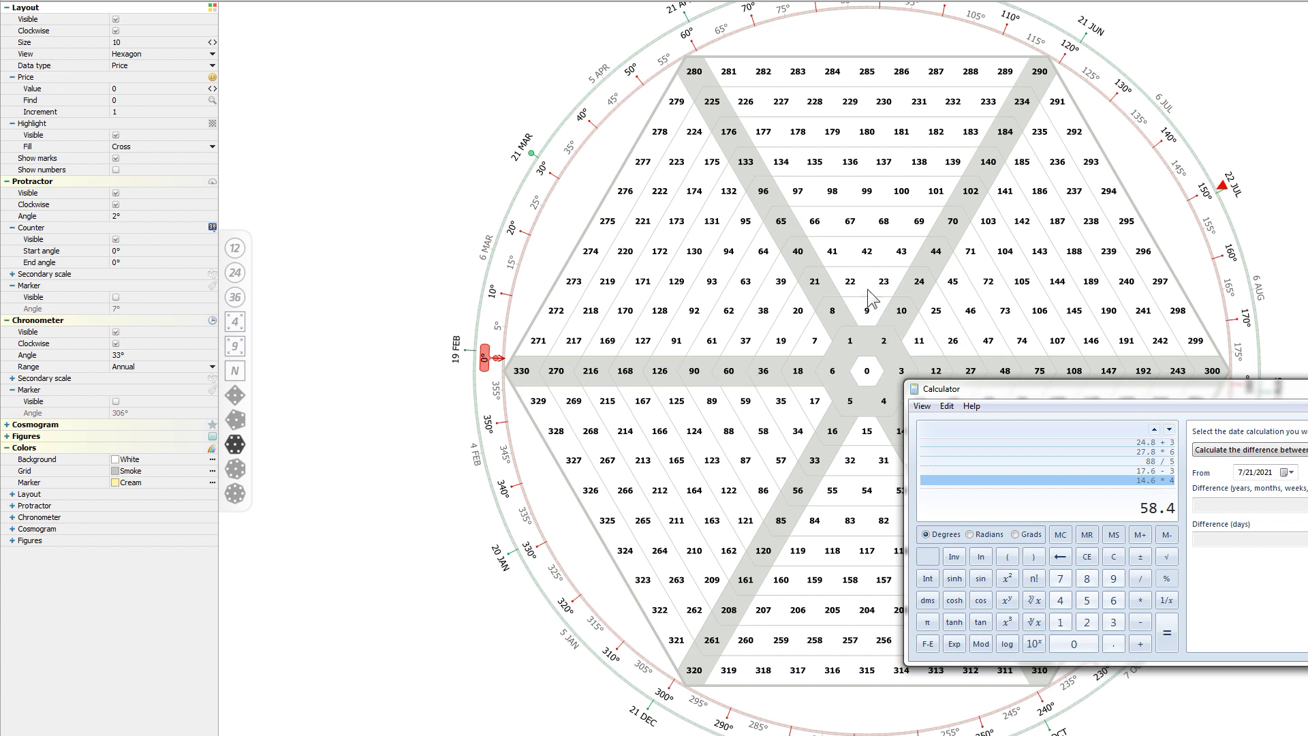
pyautogui.click(464, 607)
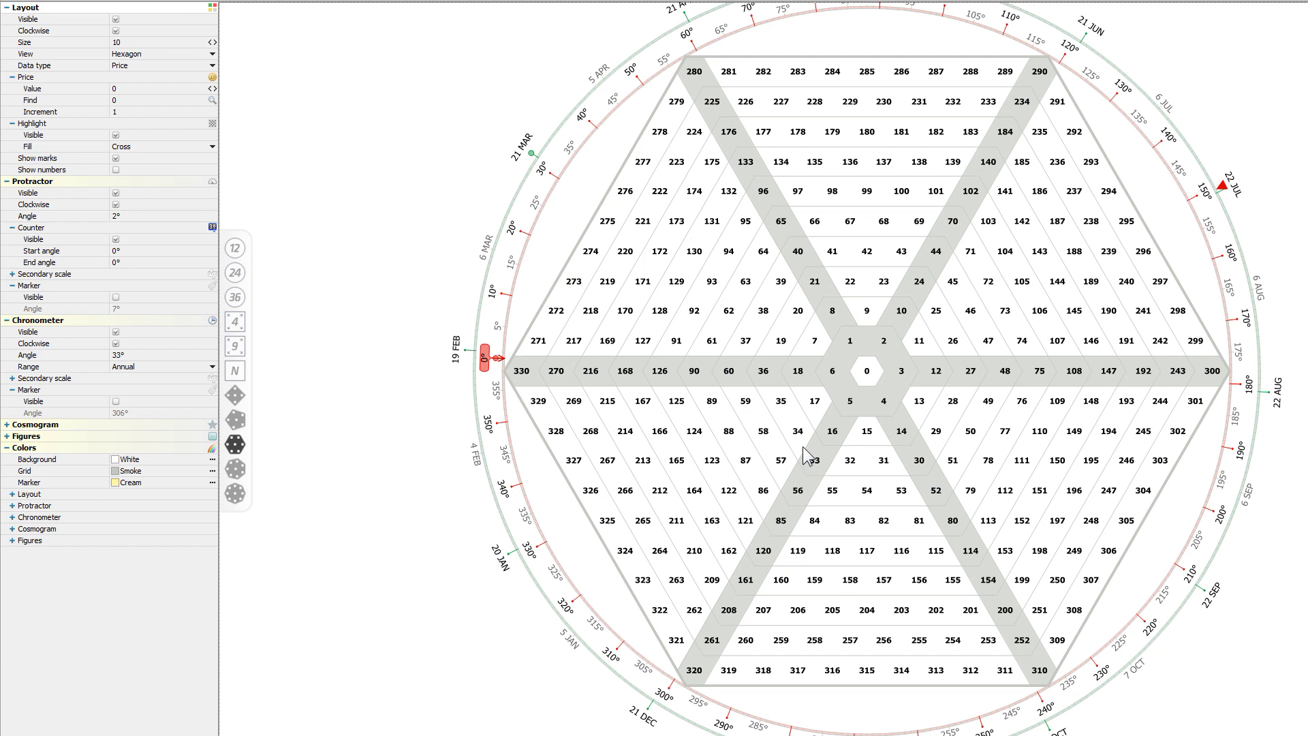
# Alternate the layout view between Square of 9 and Hexagon for another comparison, ending on Square of 9
pyautogui.click(235, 347)
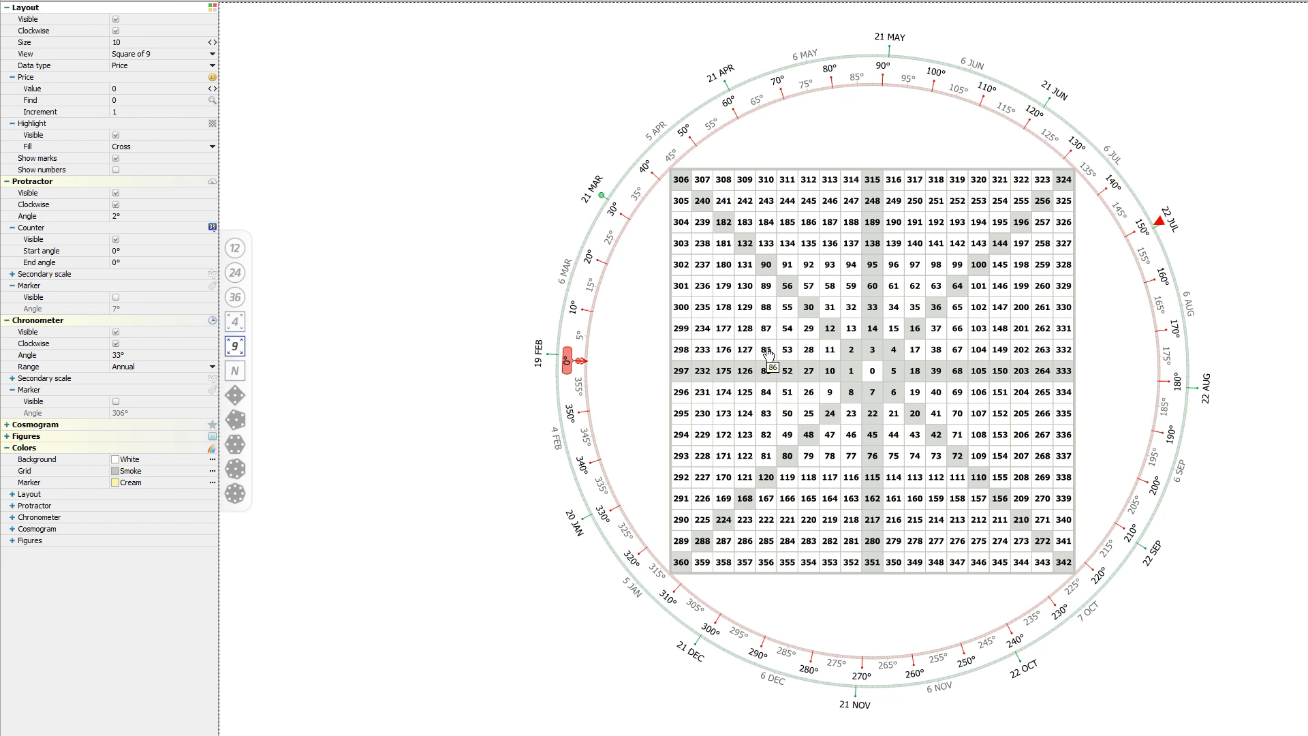
pyautogui.click(237, 449)
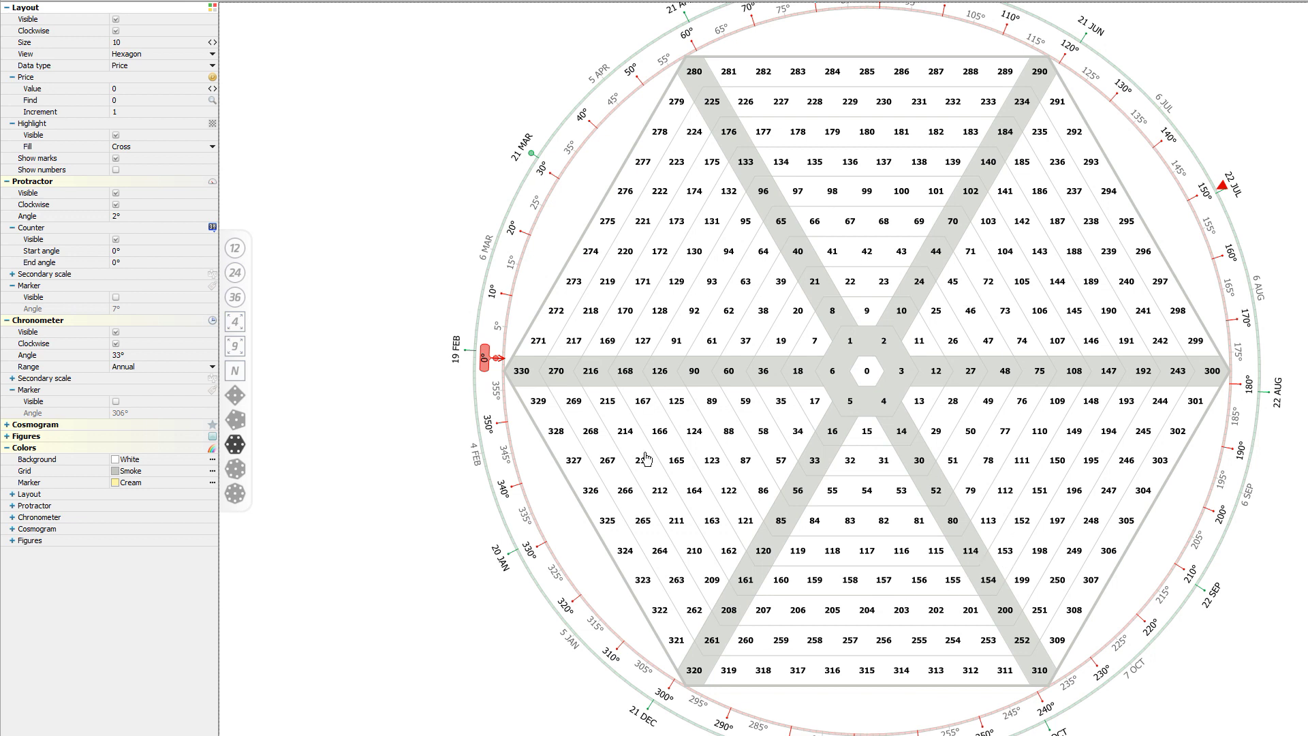
pyautogui.click(240, 351)
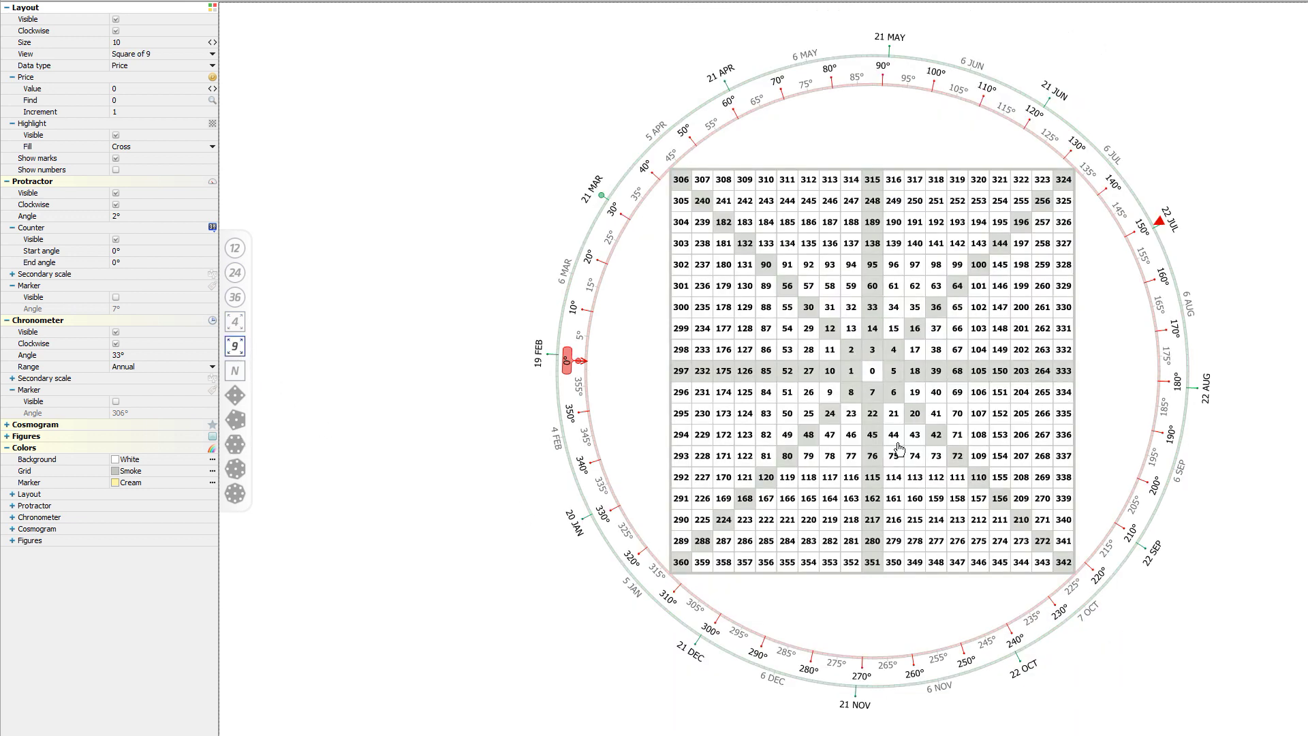